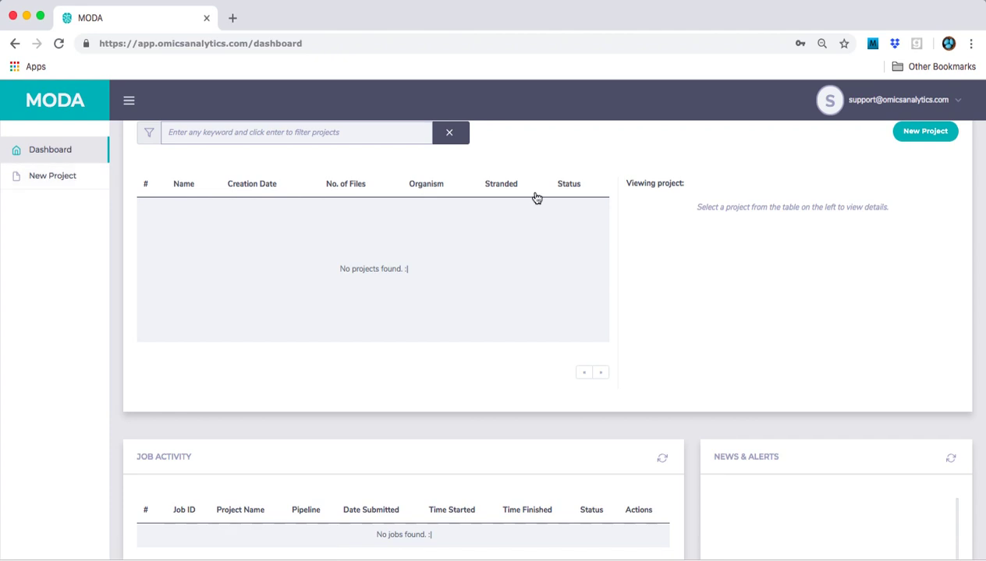
Start a new project, enter the name 'Getting Started Test Project' and create it
{"action": "left_click", "coordinate": [907, 133]}
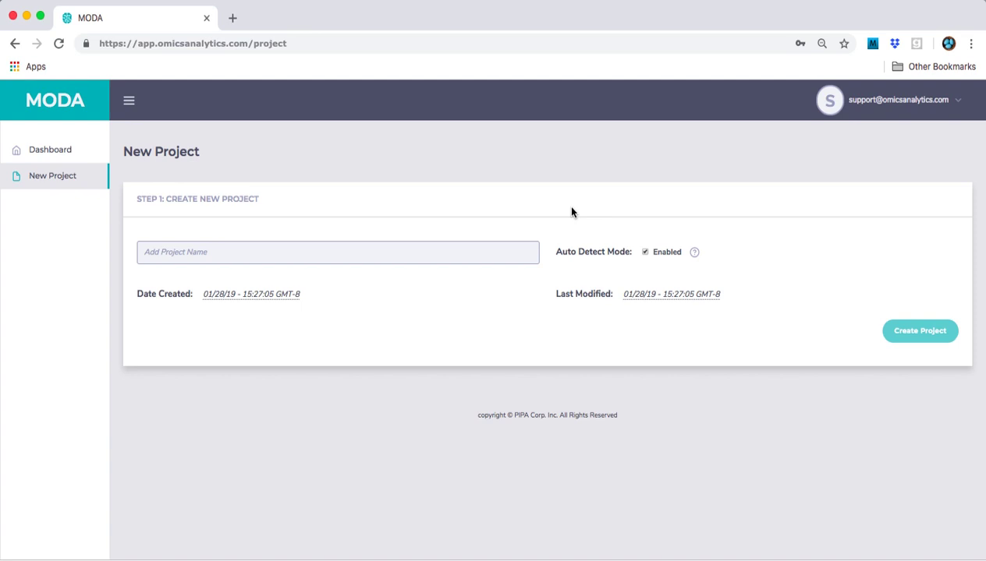
{"action": "left_click", "coordinate": [446, 260]}
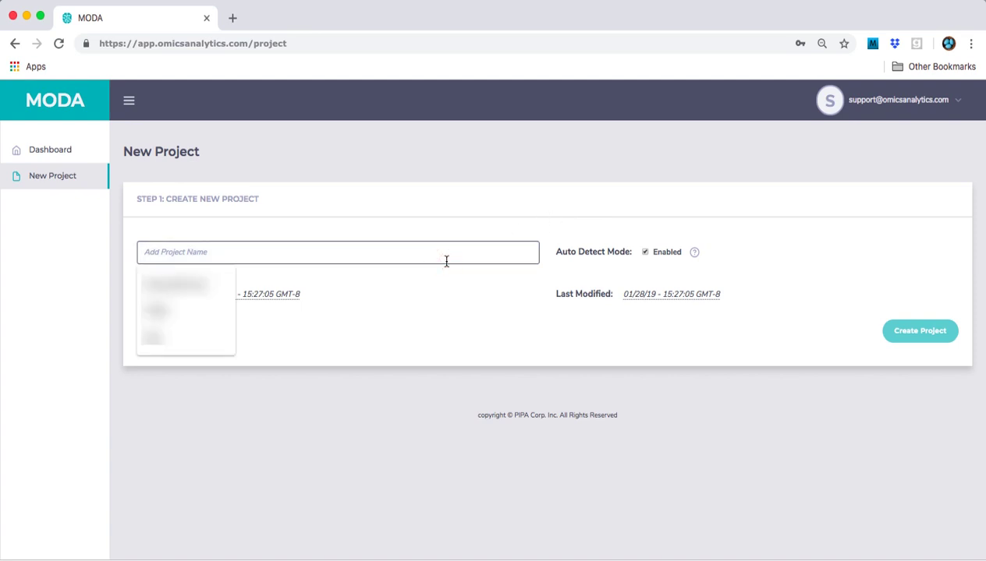
{"action": "type", "text": "Getting "}
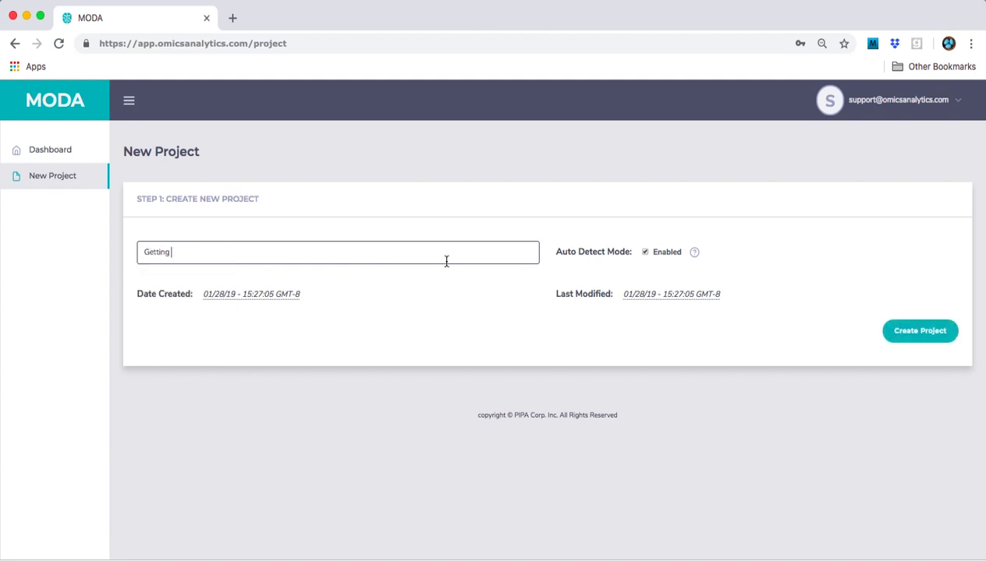
{"action": "type", "text": "Started Test Project"}
{"action": "left_click", "coordinate": [911, 333]}
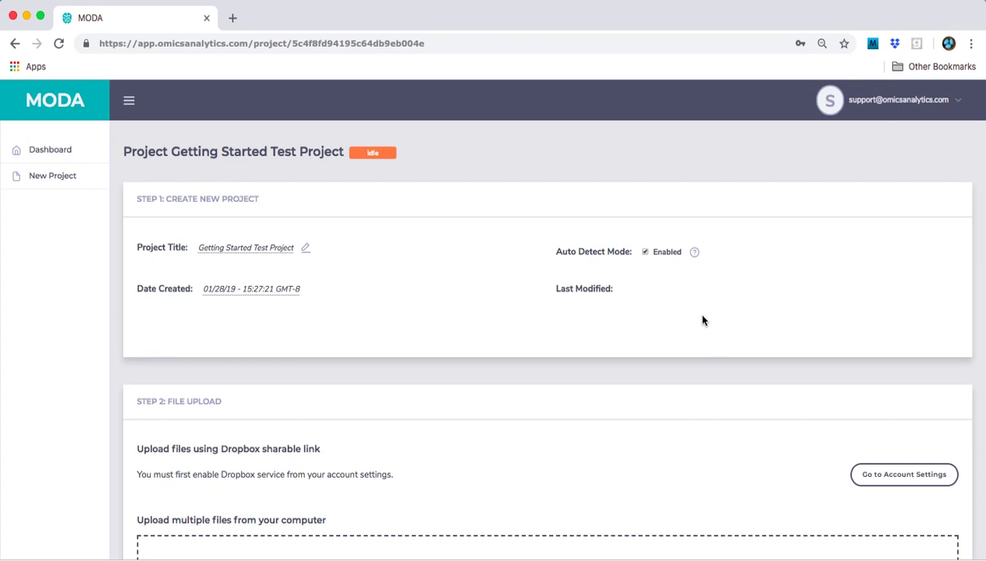
Scroll down to the empty Step 2: File Upload drop zone
{"action": "scroll", "coordinate": [702, 319], "scroll_direction": "down", "scroll_amount": 3}
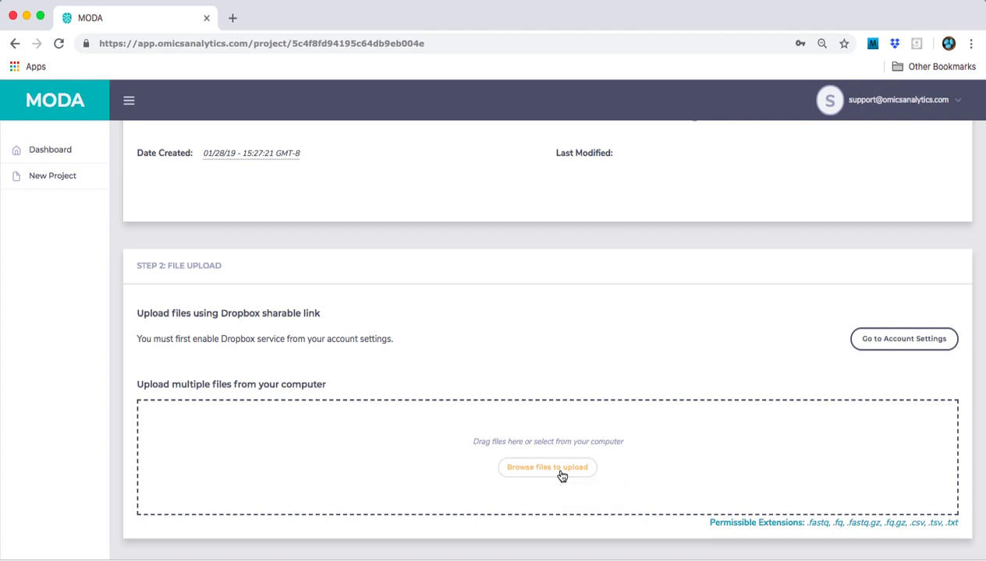
Select all five .fastq files in the EColi folder and upload them
{"action": "left_click", "coordinate": [561, 476]}
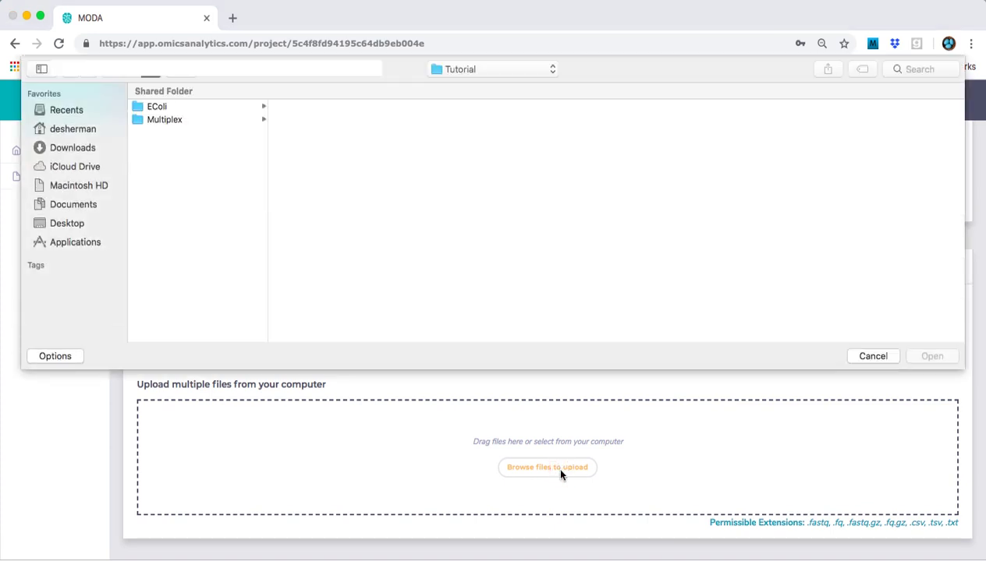
{"action": "left_click", "coordinate": [215, 109]}
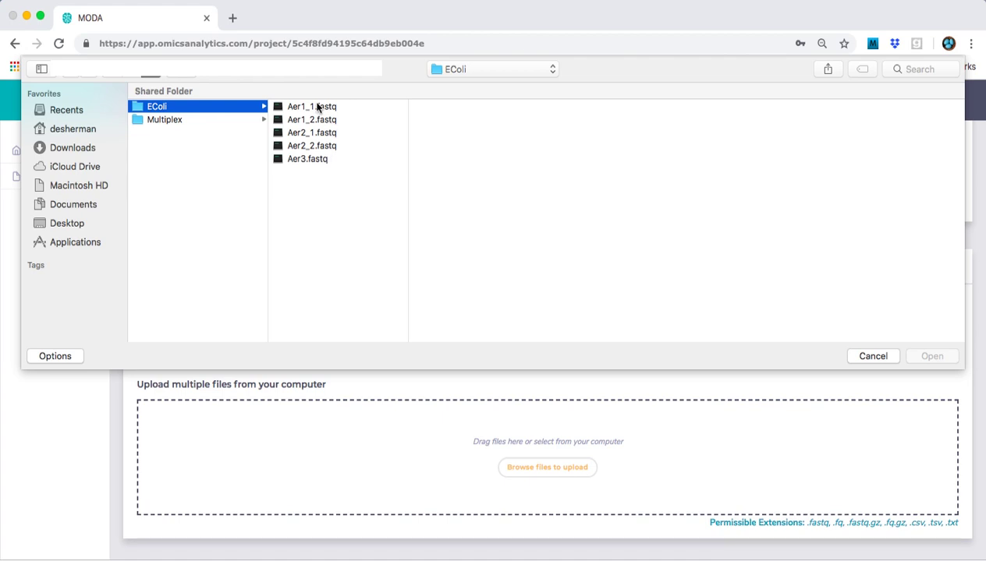
{"action": "left_click", "coordinate": [316, 161]}
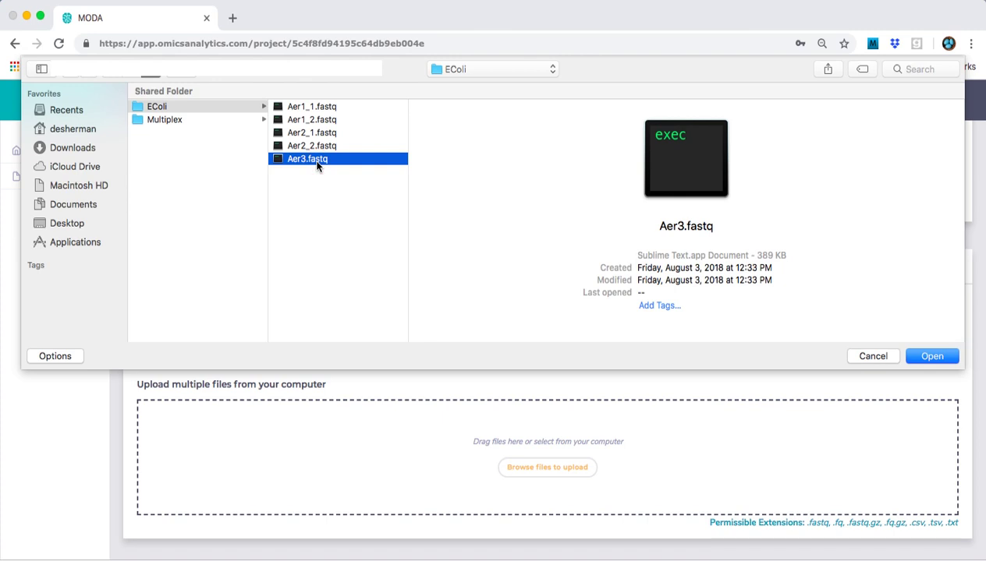
{"action": "left_click", "coordinate": [316, 148], "text": "shift"}
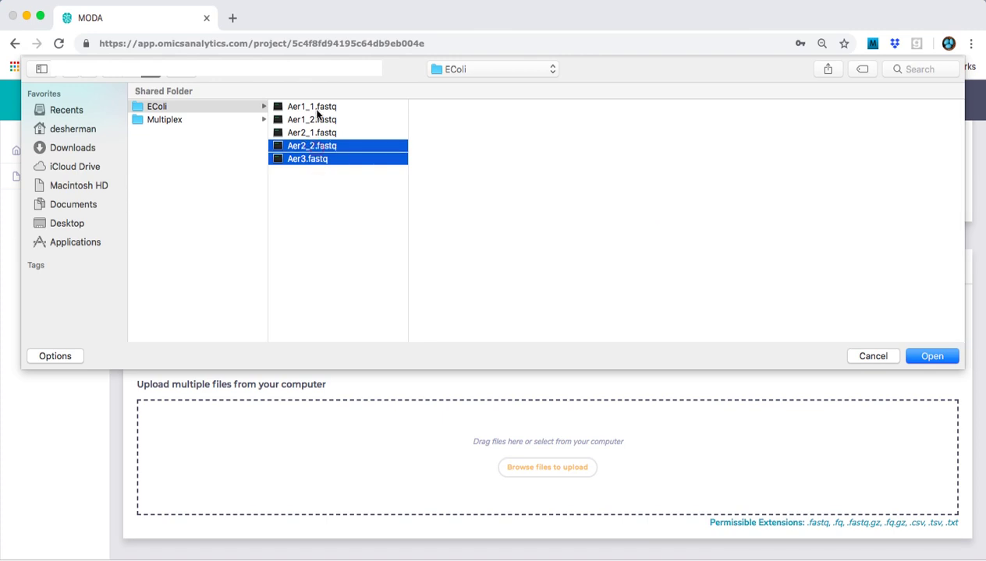
{"action": "left_click", "coordinate": [317, 109], "text": "shift"}
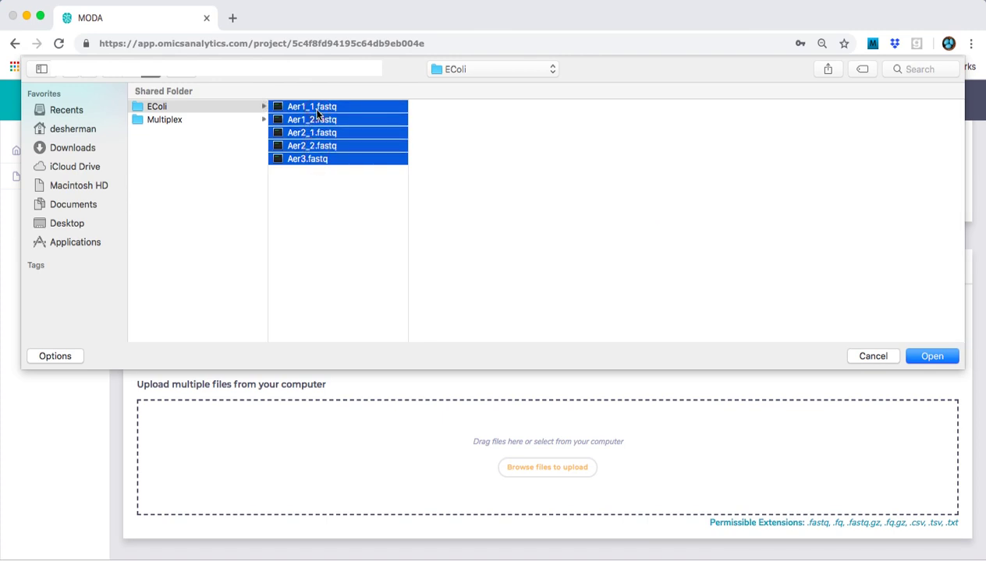
{"action": "key", "text": "Return"}
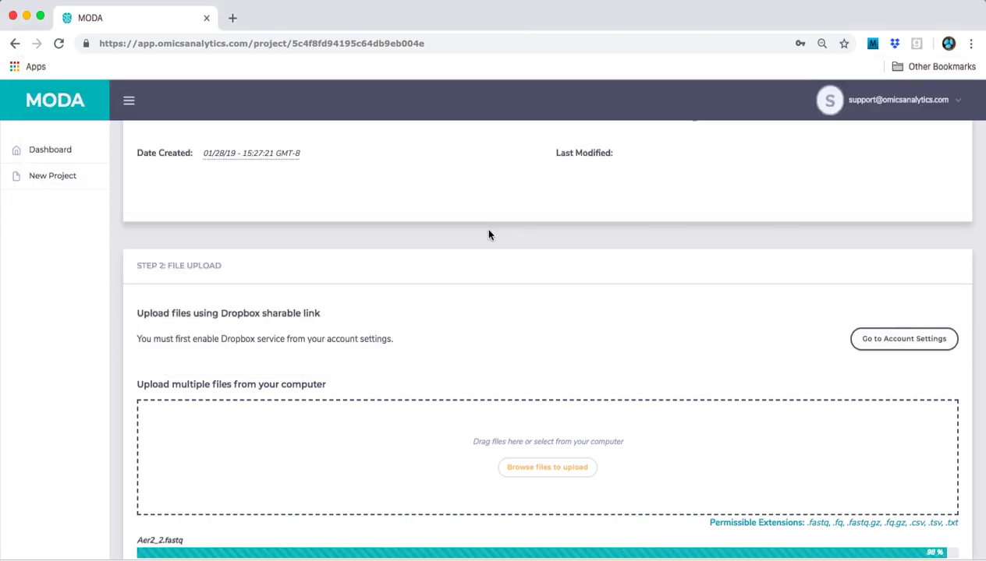
Scroll to the File Information table and wait until all five FASTQ files finish uploading
{"action": "scroll", "coordinate": [488, 231], "scroll_direction": "down", "scroll_amount": 3}
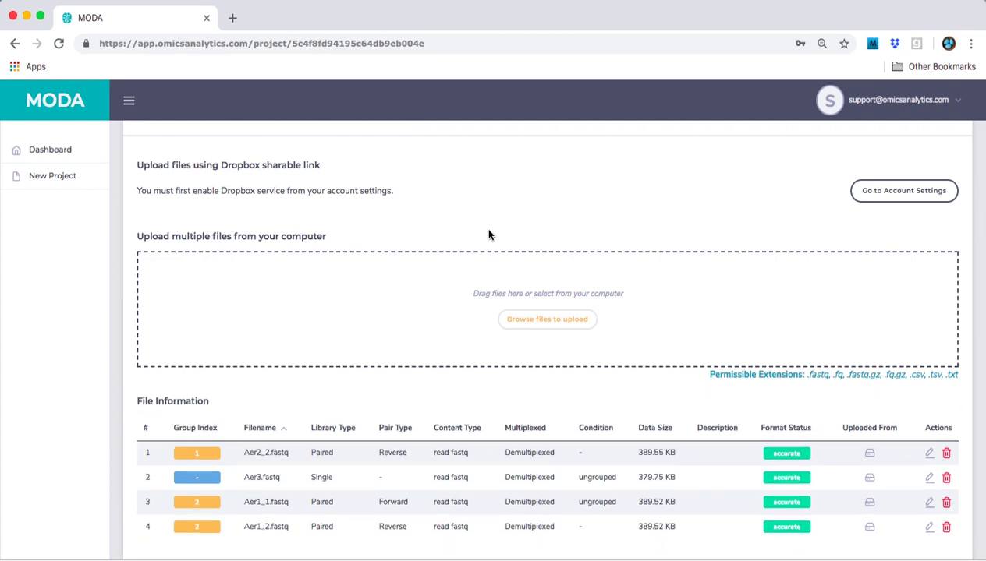
{"action": "scroll", "coordinate": [488, 234], "scroll_direction": "down", "scroll_amount": 3}
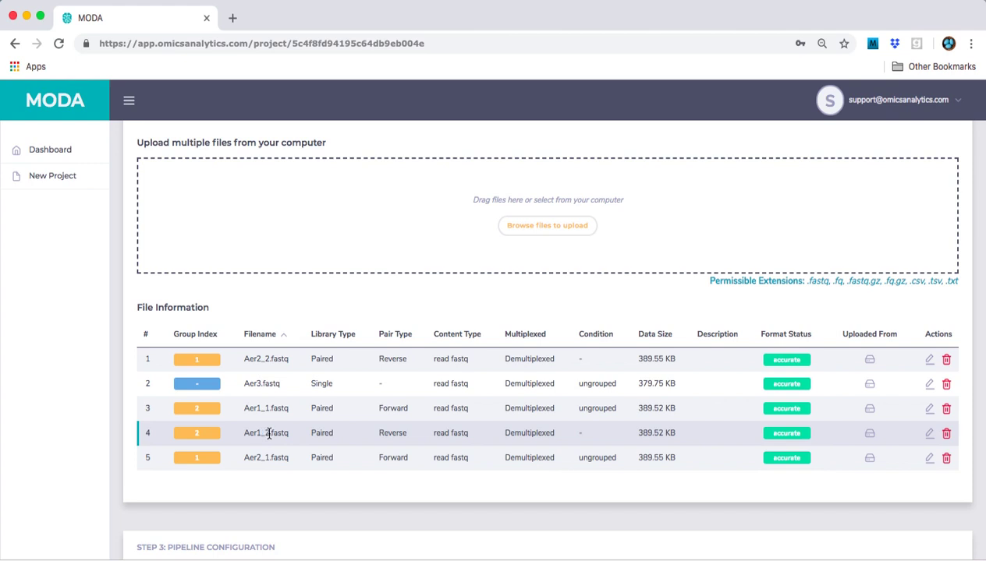
Edit the Aer1_2.fastq row, keeping library type Paired and pair type Reverse, and save
{"action": "left_click", "coordinate": [928, 436]}
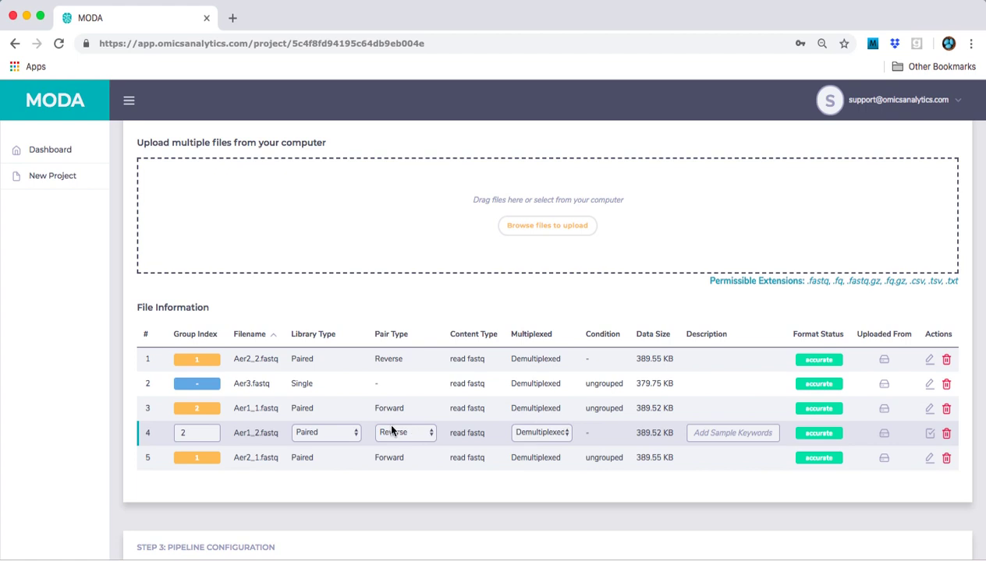
{"action": "left_click", "coordinate": [340, 431]}
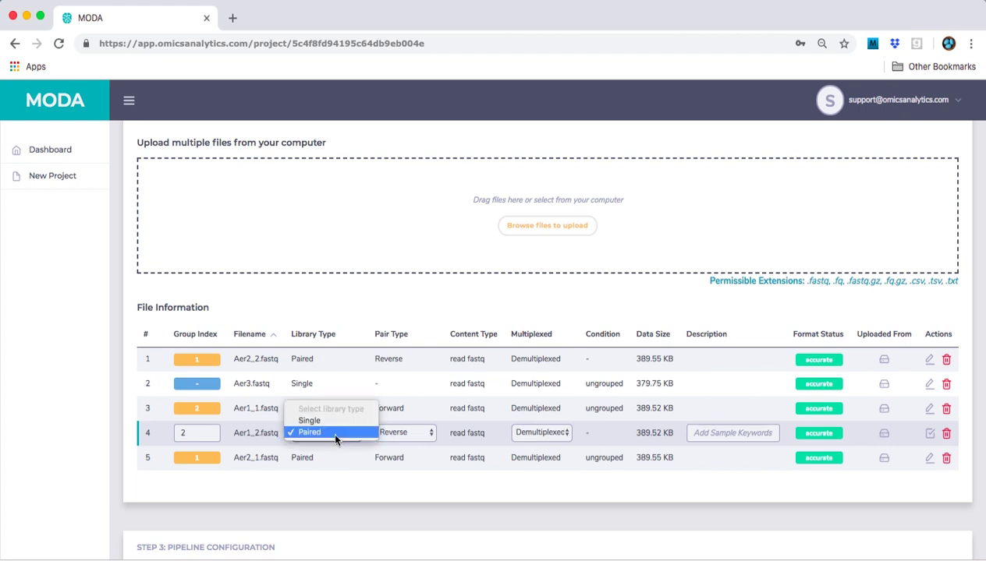
{"action": "left_click", "coordinate": [337, 433]}
{"action": "left_click", "coordinate": [404, 435]}
{"action": "left_click", "coordinate": [405, 433]}
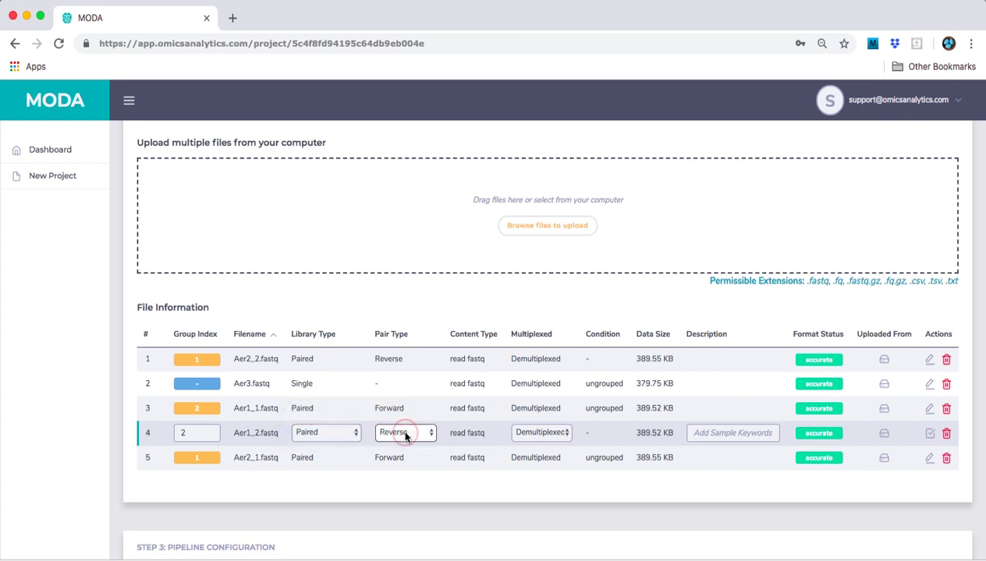
{"action": "left_click", "coordinate": [929, 436]}
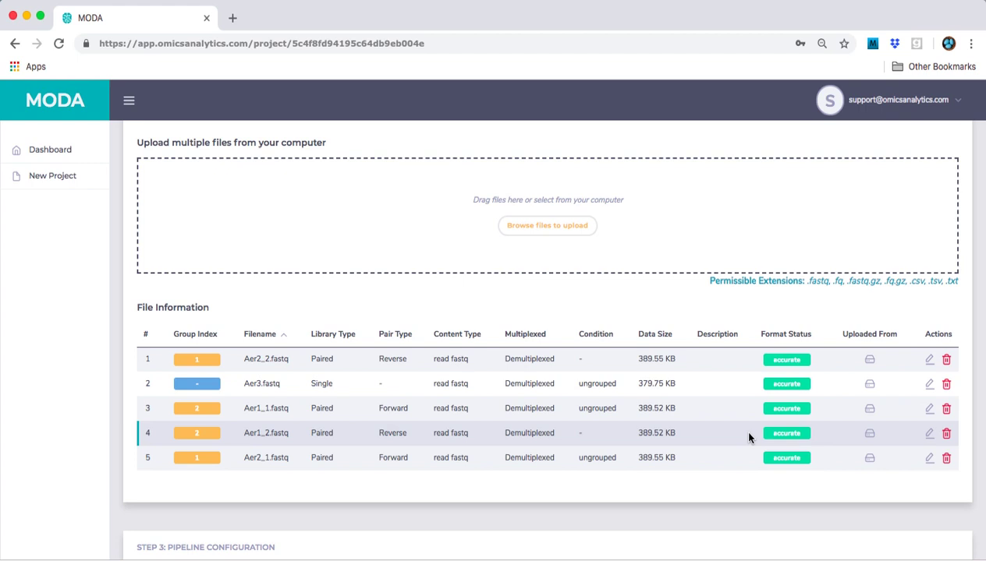
Keep the Step 3 alignment mode at Slow & Accurate
{"action": "scroll", "coordinate": [748, 437], "scroll_direction": "down", "scroll_amount": 5}
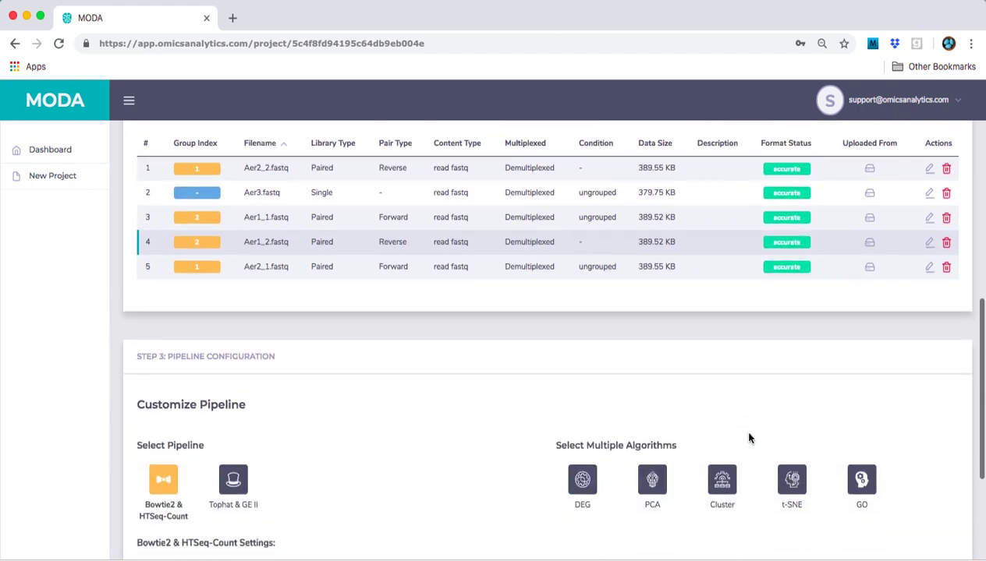
{"action": "scroll", "coordinate": [748, 438], "scroll_direction": "down", "scroll_amount": 2}
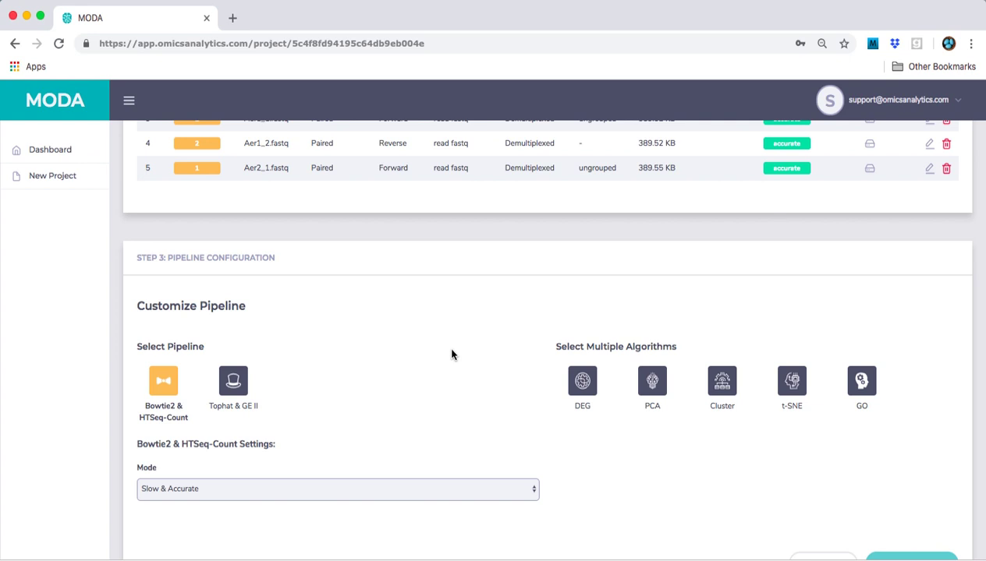
{"action": "scroll", "coordinate": [451, 354], "scroll_direction": "down", "scroll_amount": 1}
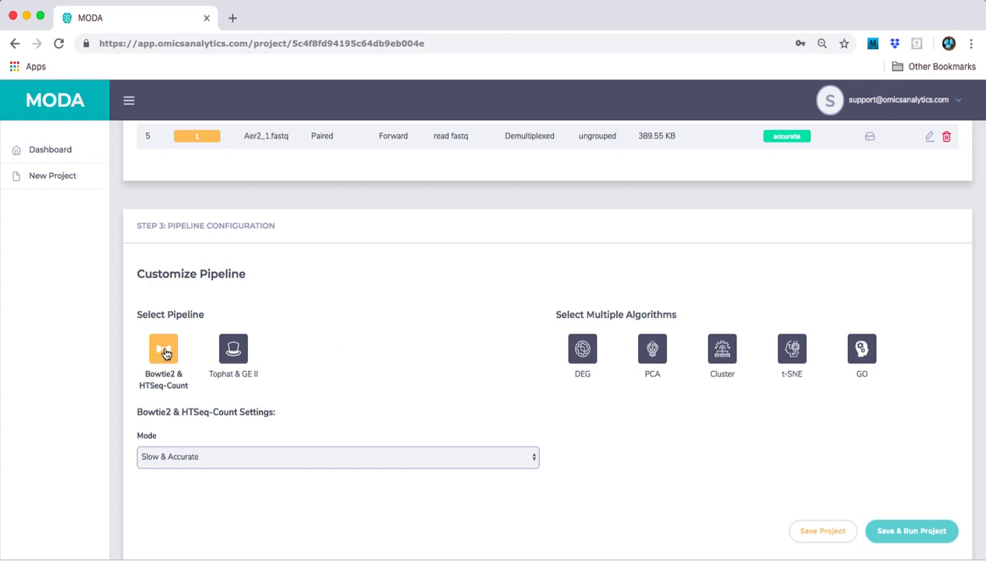
{"action": "left_click", "coordinate": [233, 460]}
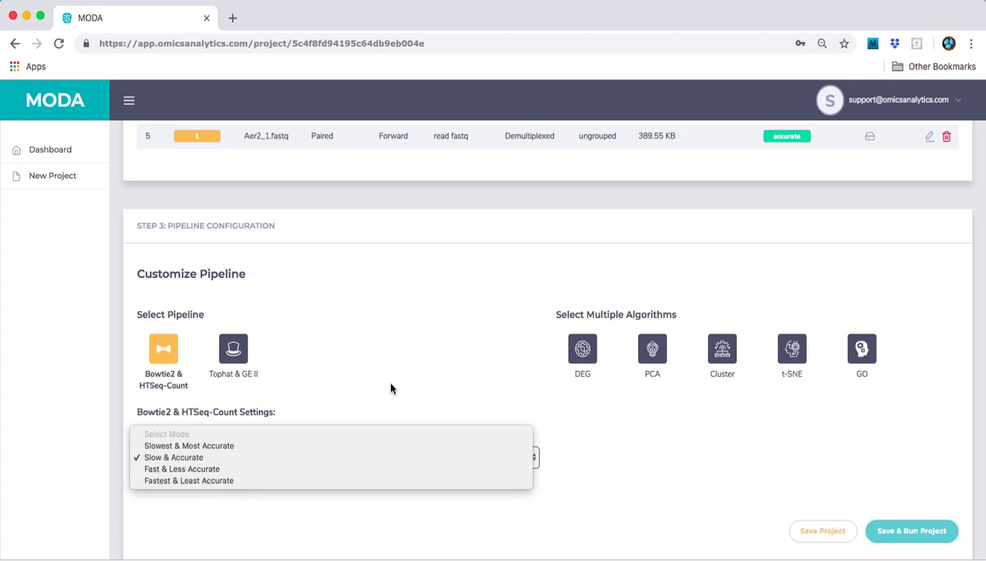
{"action": "left_click", "coordinate": [466, 386]}
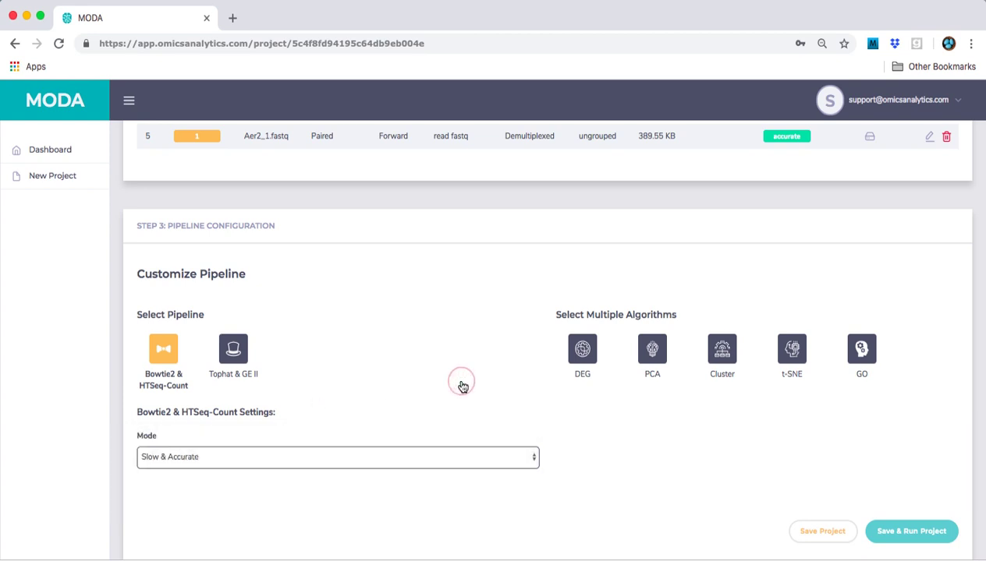
Select the PCA, t-SNE and Cluster analyses
{"action": "left_click", "coordinate": [655, 352]}
{"action": "left_click", "coordinate": [793, 352]}
{"action": "left_click", "coordinate": [723, 355]}
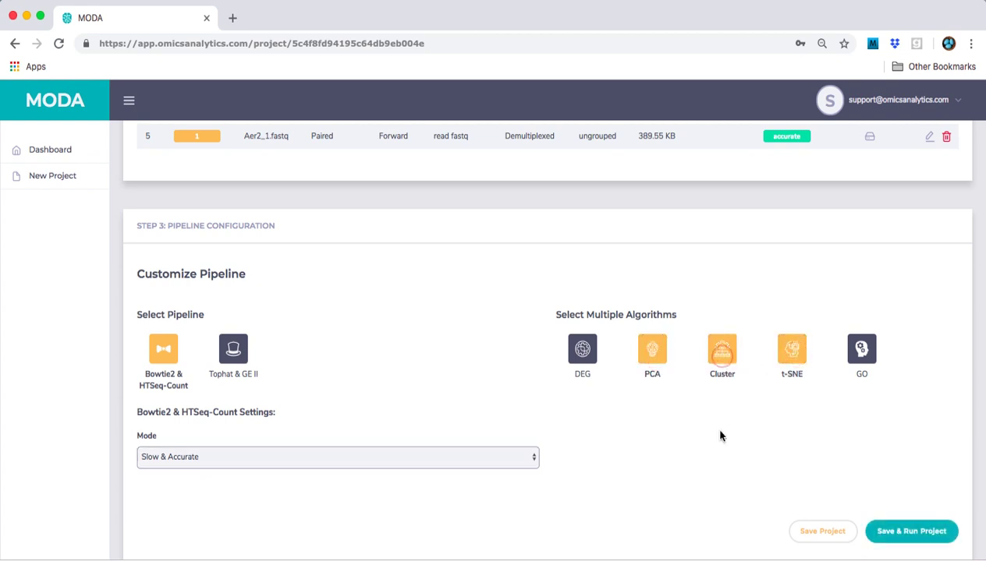
{"action": "scroll", "coordinate": [807, 441], "scroll_direction": "down", "scroll_amount": 2}
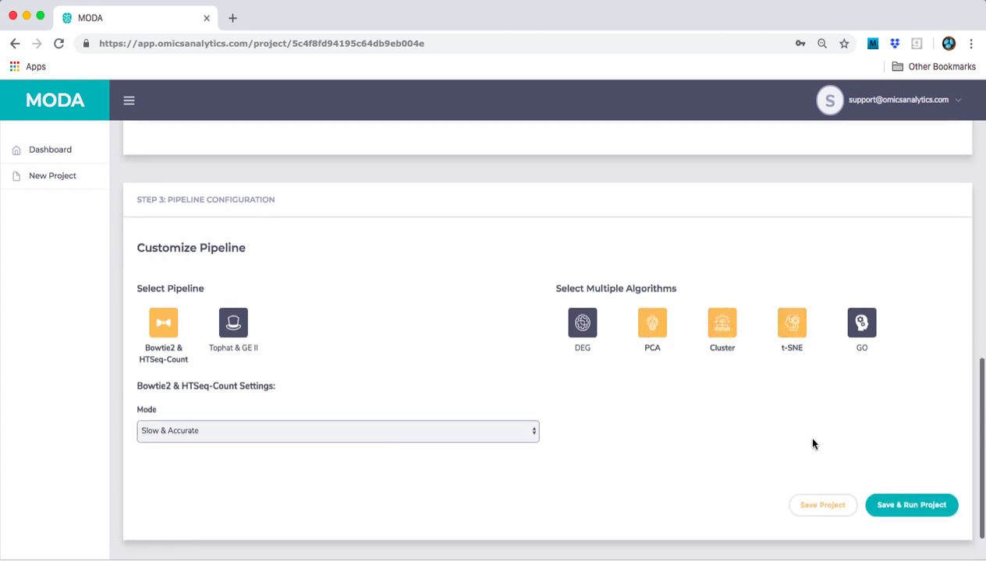
Save and run the project, then scroll the dashboard to the Job Activity table
{"action": "left_click", "coordinate": [914, 506]}
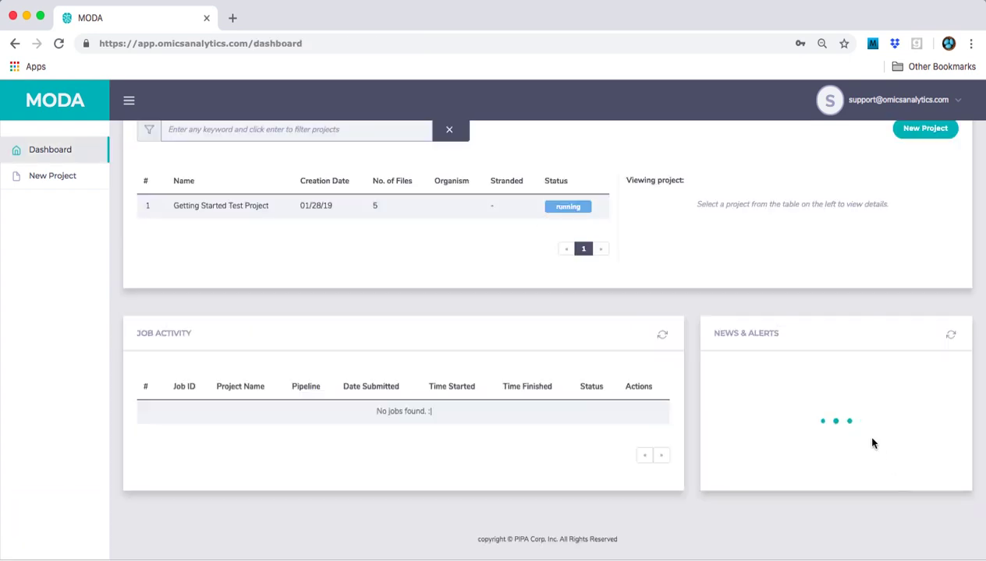
{"action": "scroll", "coordinate": [865, 432], "scroll_direction": "down", "scroll_amount": 5}
{"action": "scroll", "coordinate": [860, 423], "scroll_direction": "up", "scroll_amount": 1}
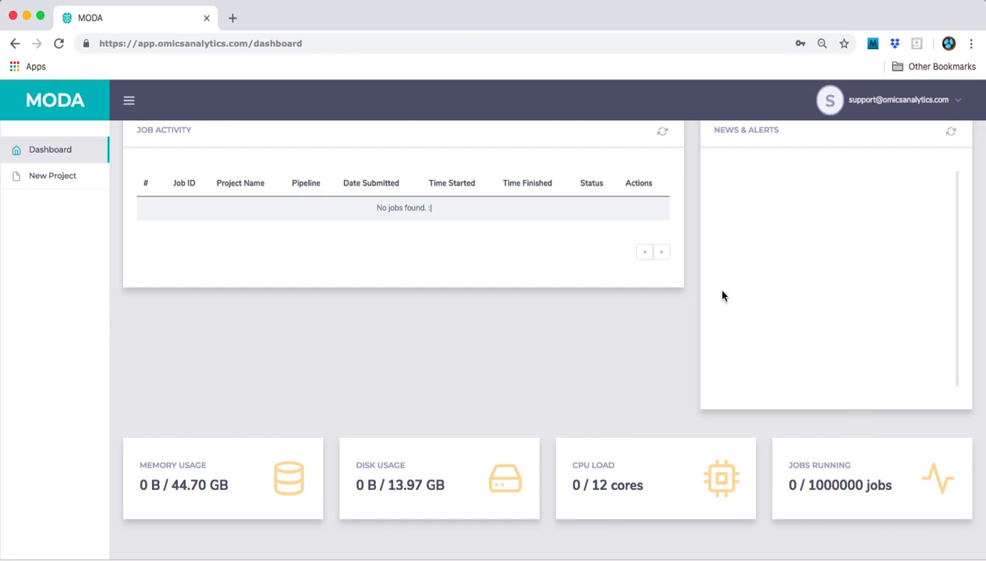
{"action": "scroll", "coordinate": [691, 280], "scroll_direction": "up", "scroll_amount": 2}
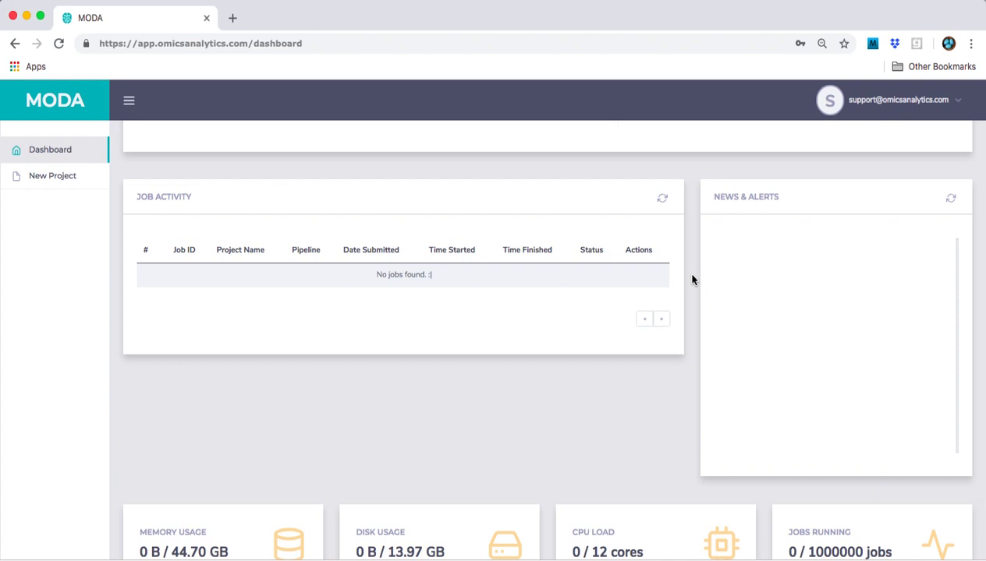
{"action": "scroll", "coordinate": [692, 280], "scroll_direction": "down", "scroll_amount": 1}
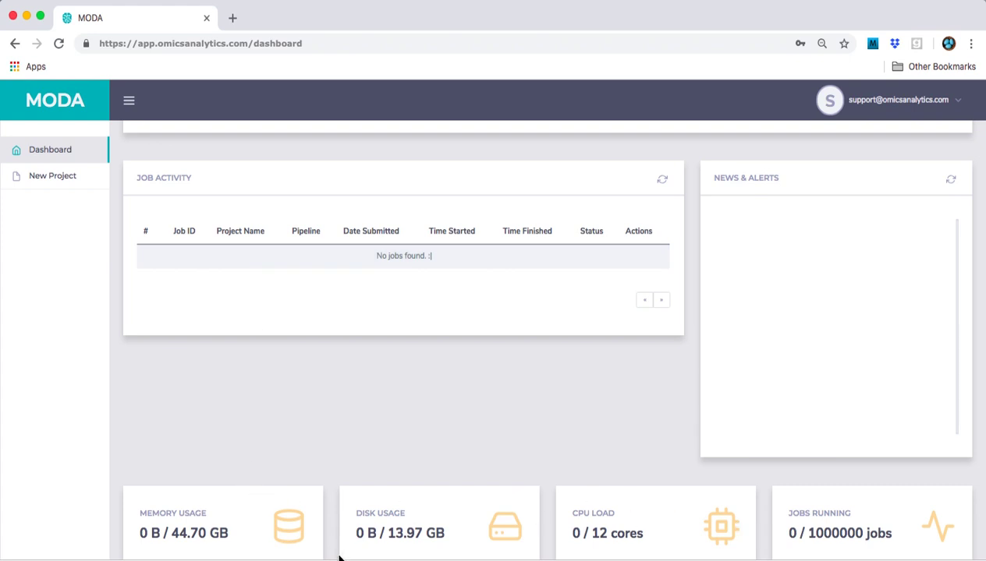
{"action": "scroll", "coordinate": [469, 370], "scroll_direction": "up", "scroll_amount": 1}
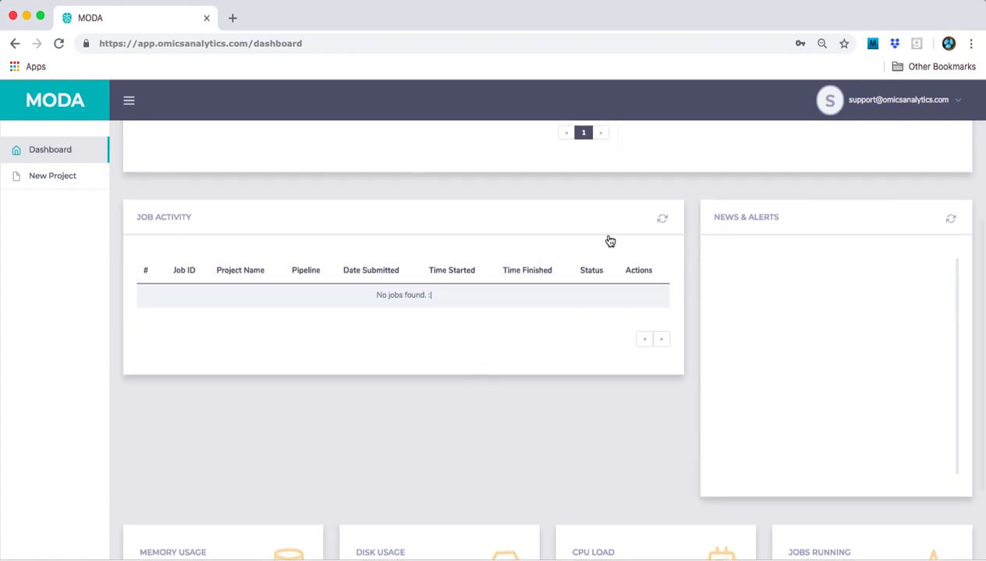
Refresh Job Activity and scroll right to see the Auto Detection, Pipeline and Analytics jobs completed
{"action": "left_click", "coordinate": [663, 222]}
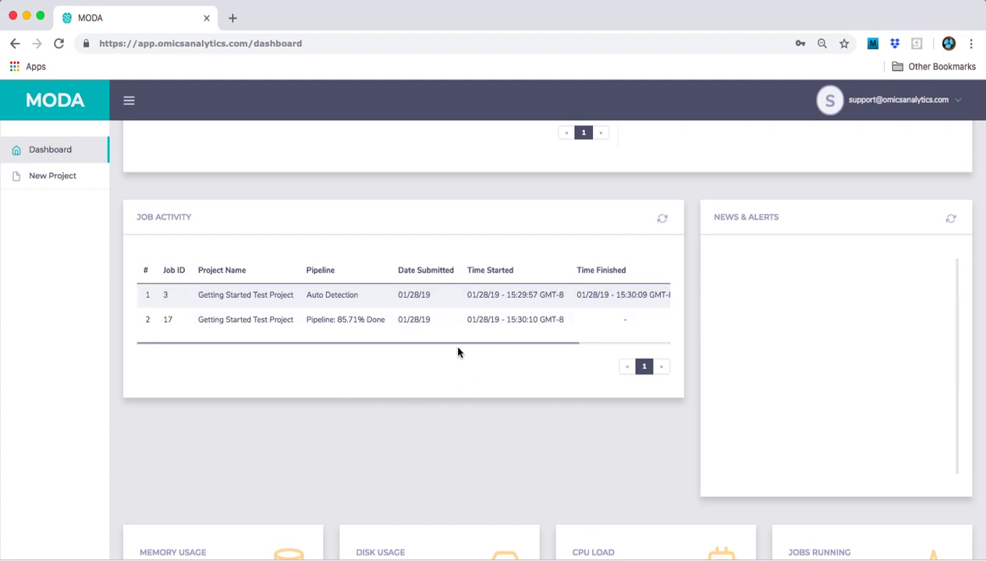
{"action": "scroll", "coordinate": [351, 360], "scroll_direction": "right", "scroll_amount": 3}
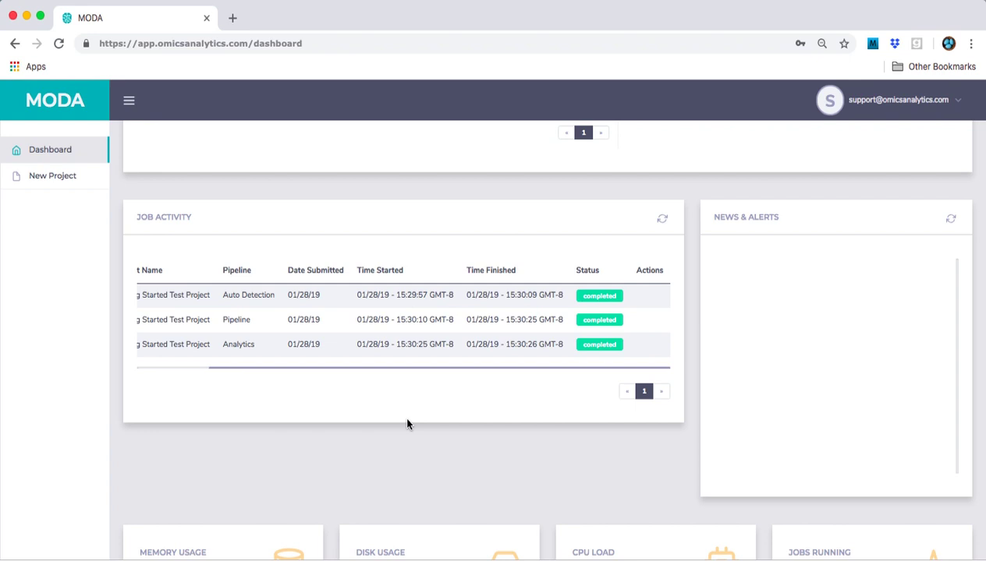